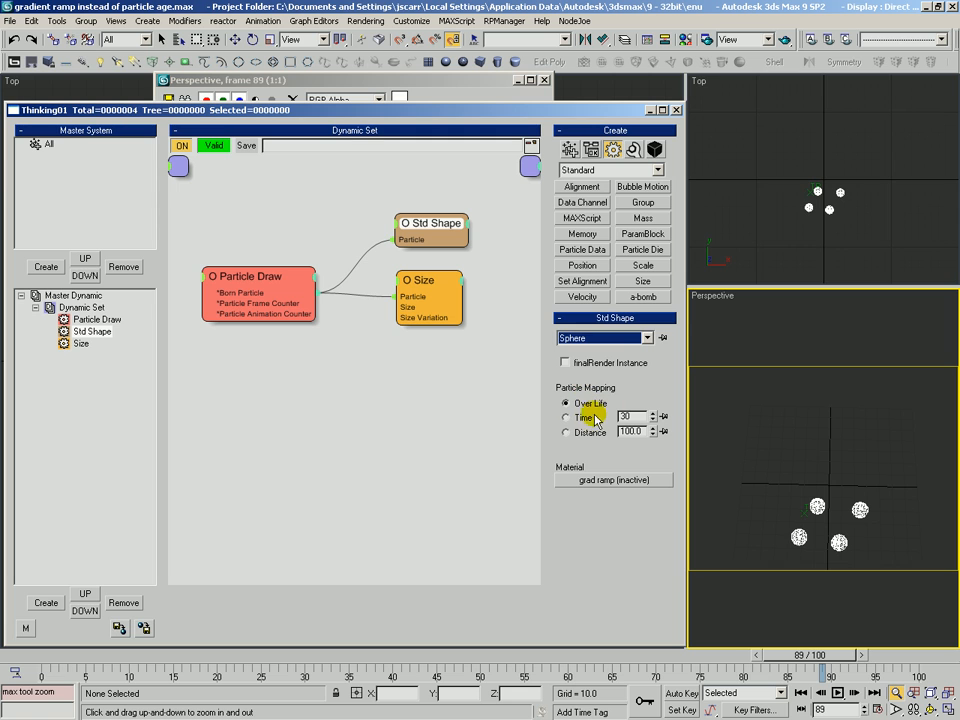
Switch the Std Shape operator's particle mapping from Over Life to Distance
left_click(566, 420)
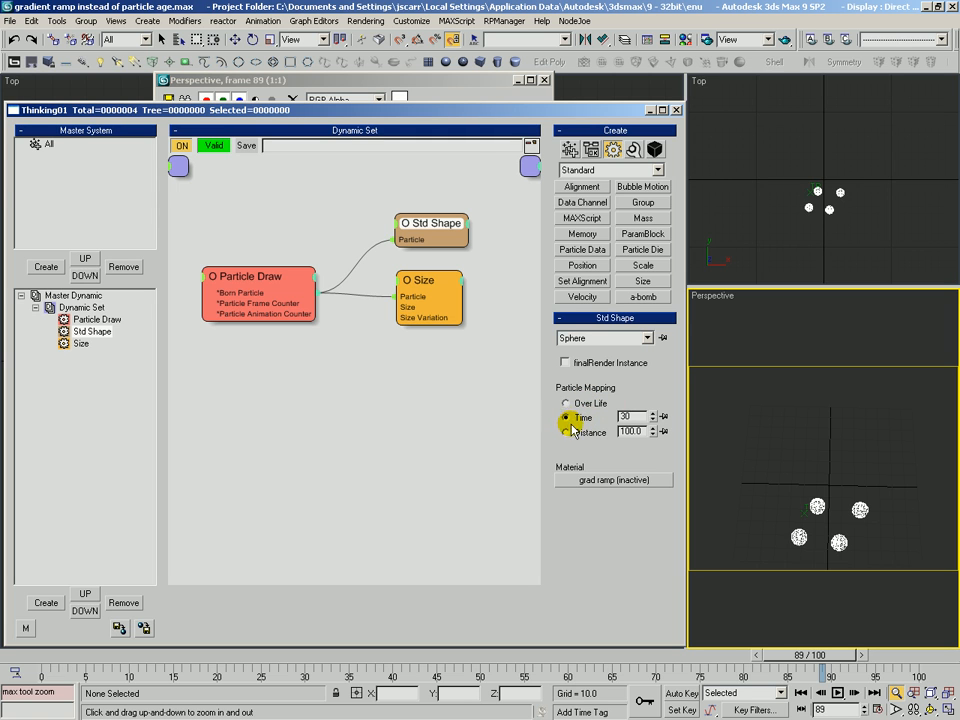
left_click(574, 429)
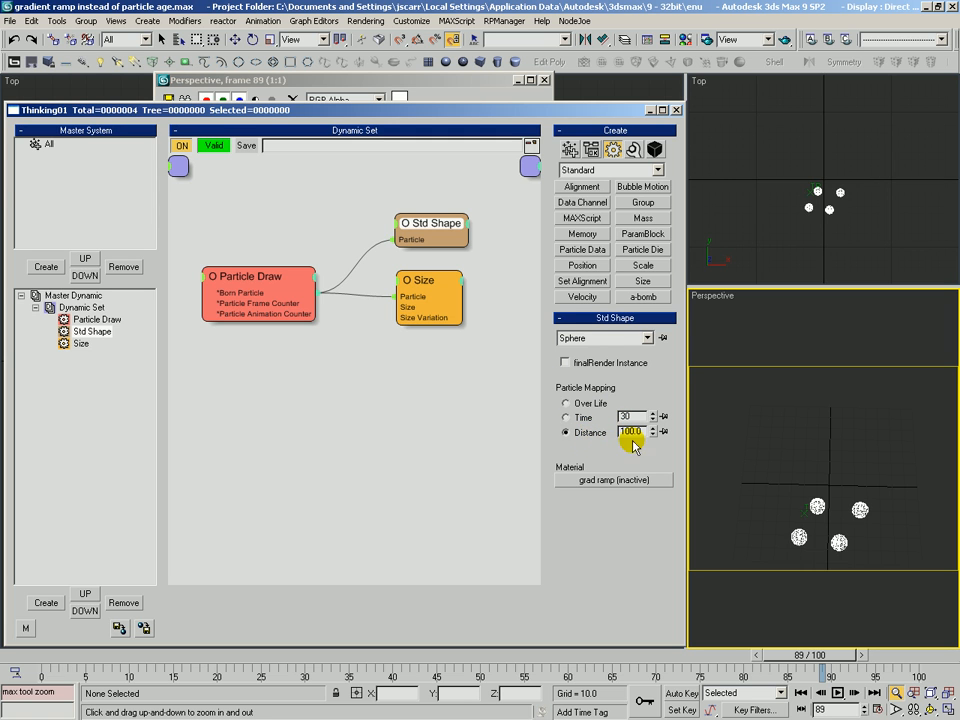
Add a Velocity operator below Size and wire its Particle input to Particle Draw's Born Particle output
left_click_drag(268, 274, 272, 287)
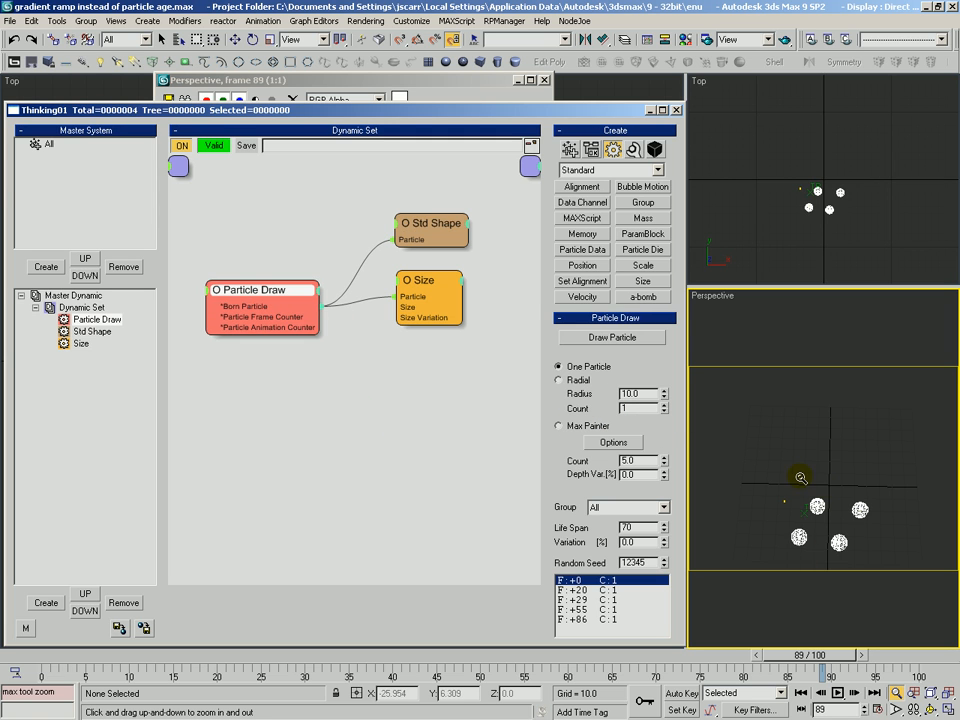
left_click(606, 170)
left_click(596, 184)
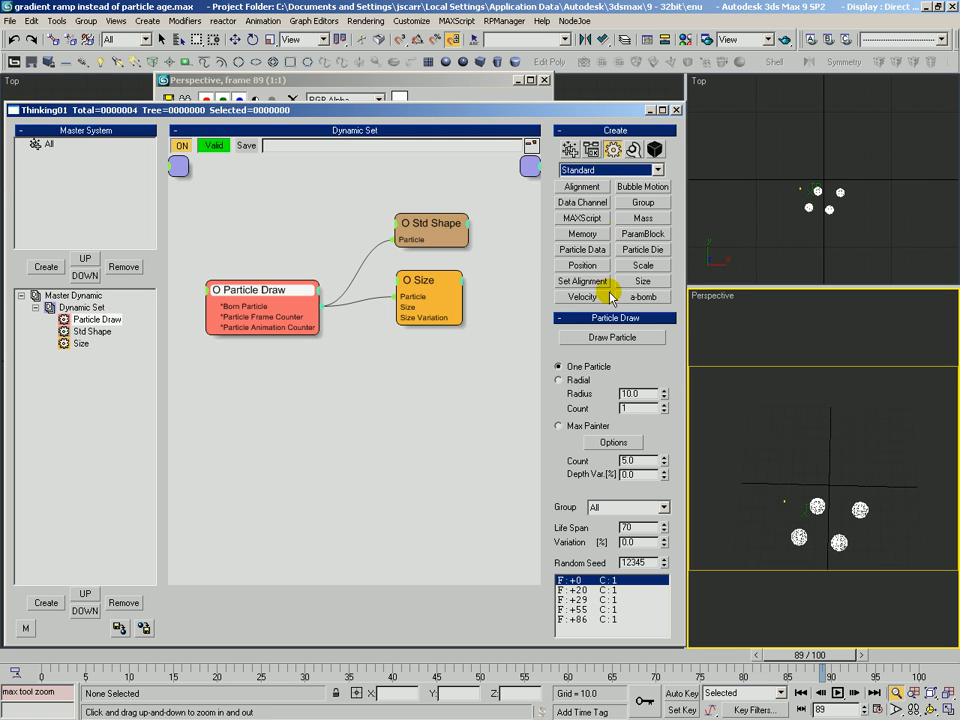
left_click(582, 297)
mouse_move(417, 376)
left_mouse_down()
mouse_move(321, 321)
mouse_move(305, 300)
left_mouse_up()
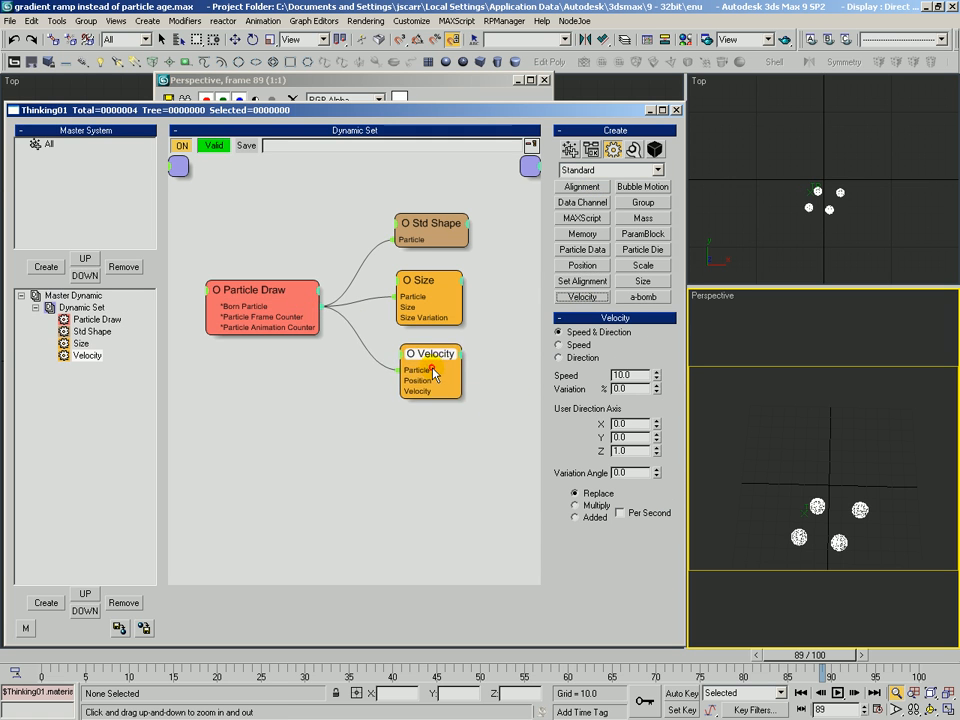
left_click(275, 300)
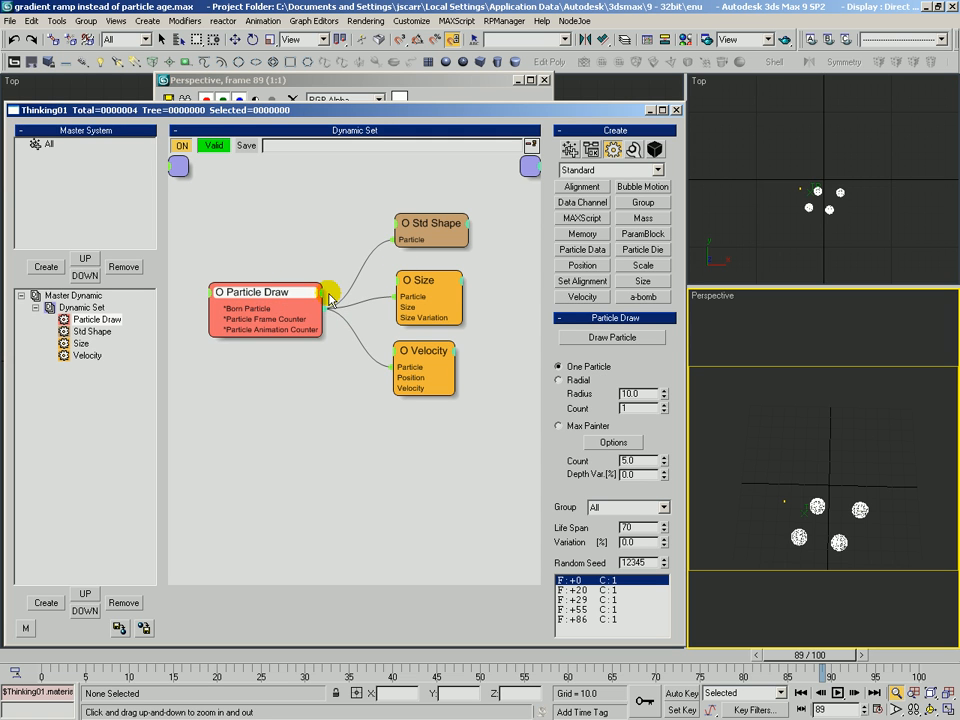
Set the Velocity operator's user direction axis to Y 1 and Z 0
left_click(408, 372)
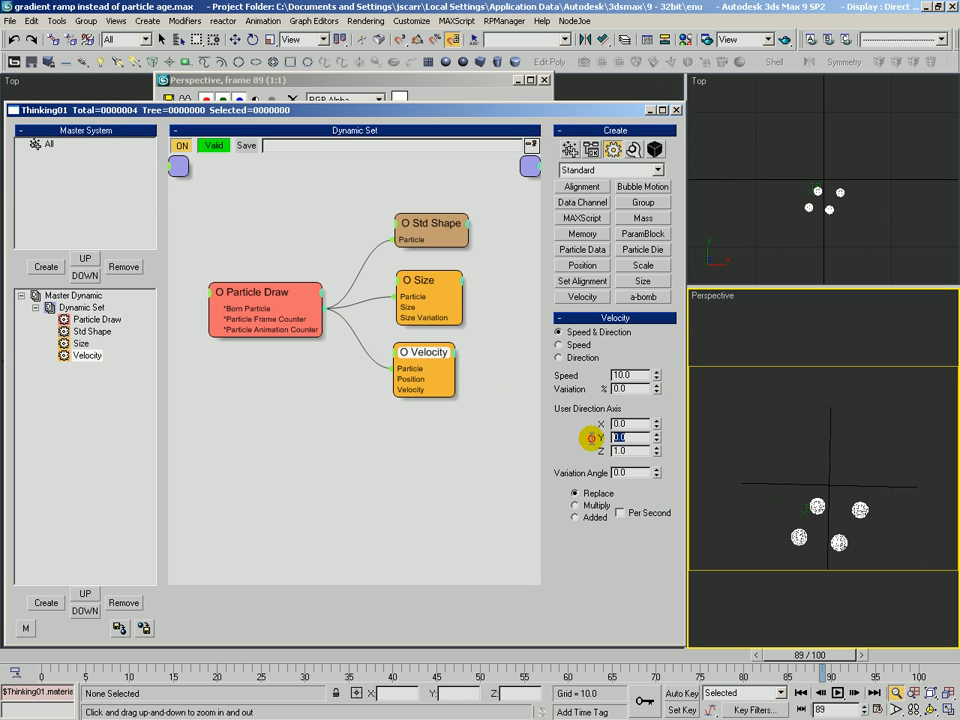
type("1")
key("Tab")
type("0")
key("Return")
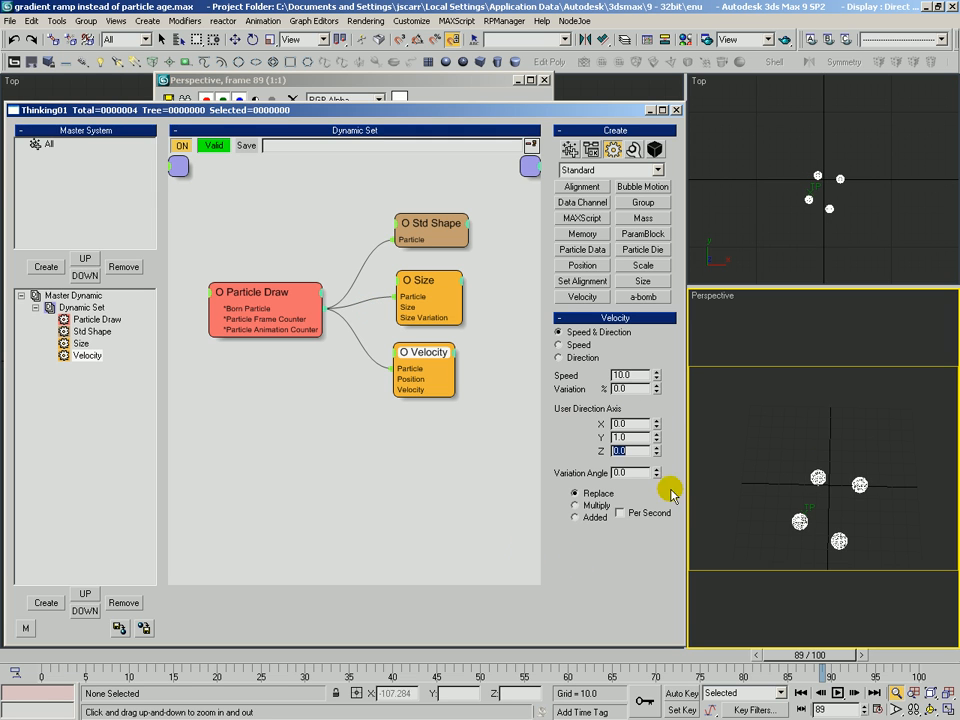
Zoom the perspective view out and scrub the animation from frame 0 to 39 to examine the particles' motion
scroll(775, 476, "down", 1)
middle_click_drag(806, 455, 812, 484)
scroll(812, 484, "down", 3)
left_click_drag(122, 655, 47, 629)
key("alt+z")
left_click_drag(842, 462, 843, 450)
middle_click_drag(803, 448, 803, 467)
key("q")
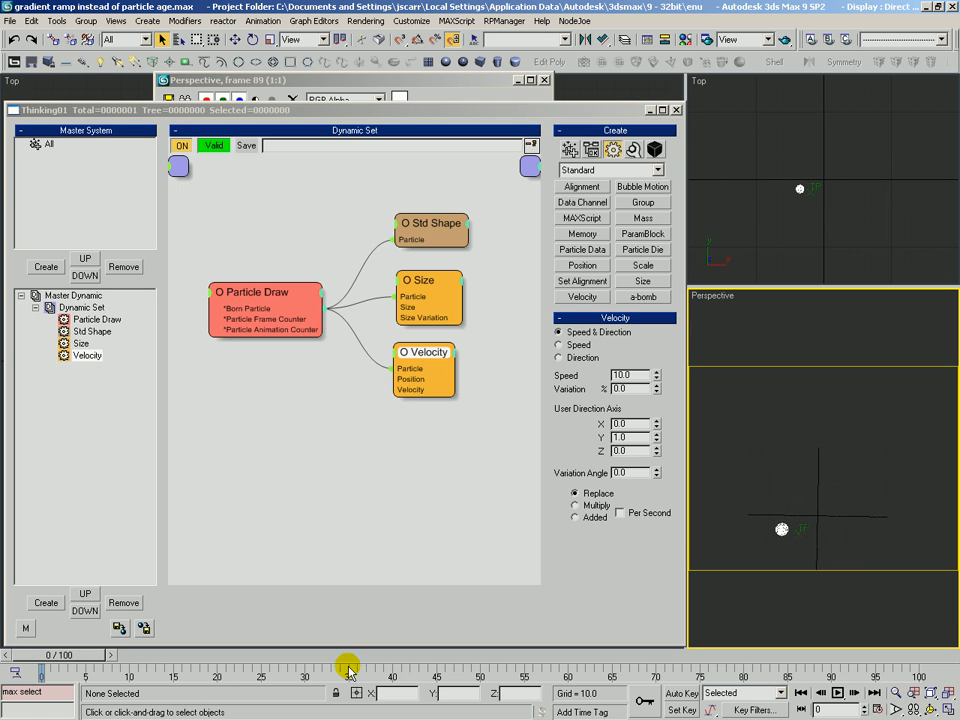
mouse_move(88, 656)
left_mouse_down()
mouse_move(489, 666)
mouse_move(828, 636)
mouse_move(214, 658)
mouse_move(401, 656)
left_mouse_up()
Raise the Velocity operator's speed to 34.164, checking the particle spacing at frame 69
left_click(316, 330)
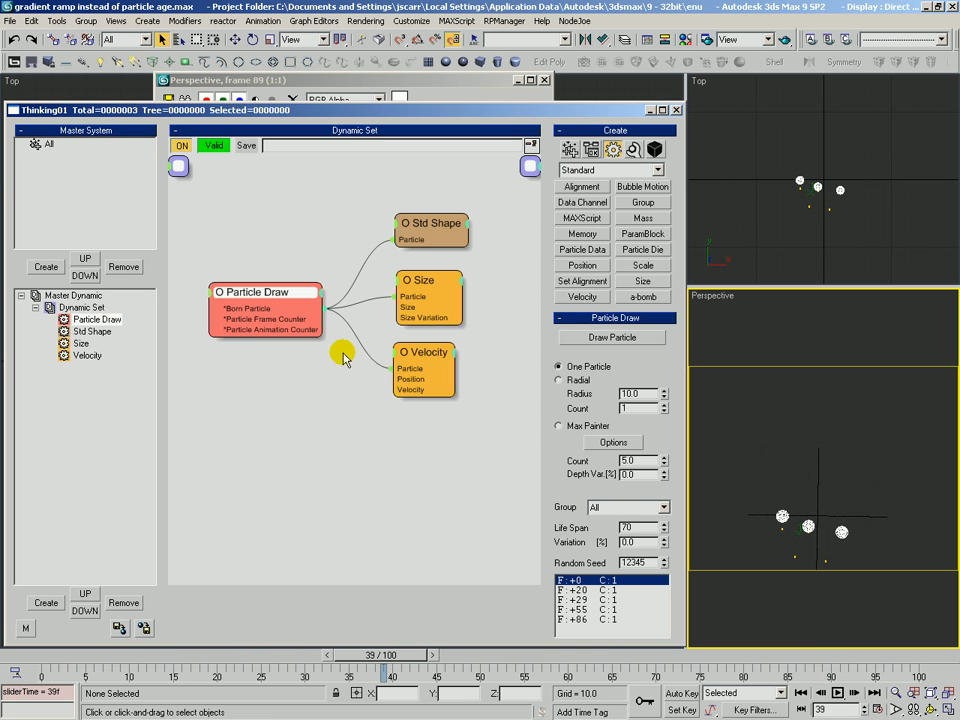
left_click(638, 527)
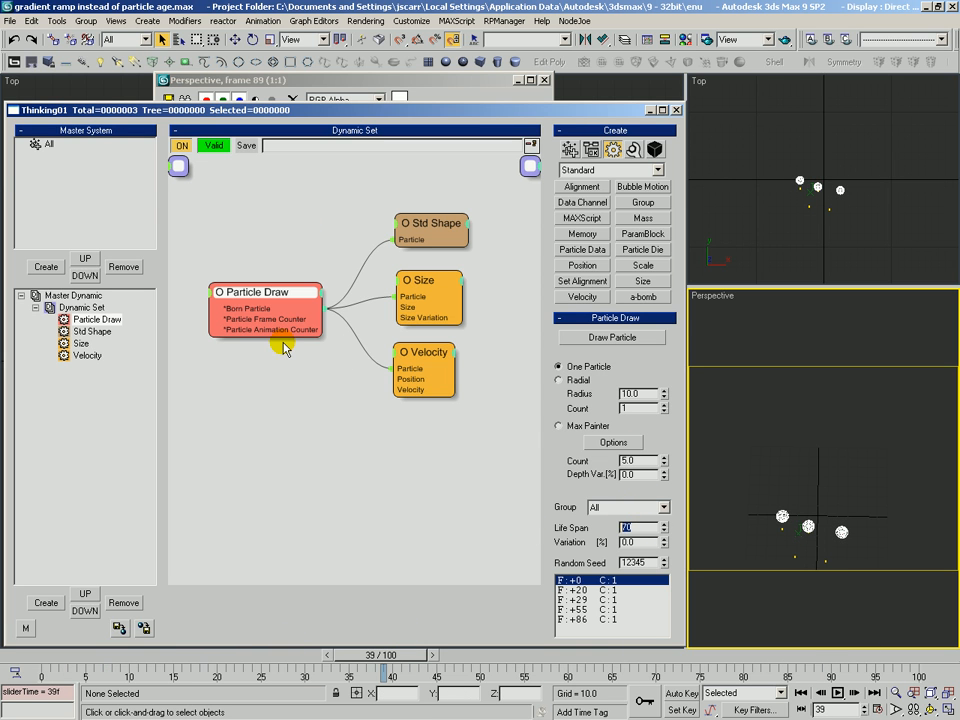
left_click(445, 352)
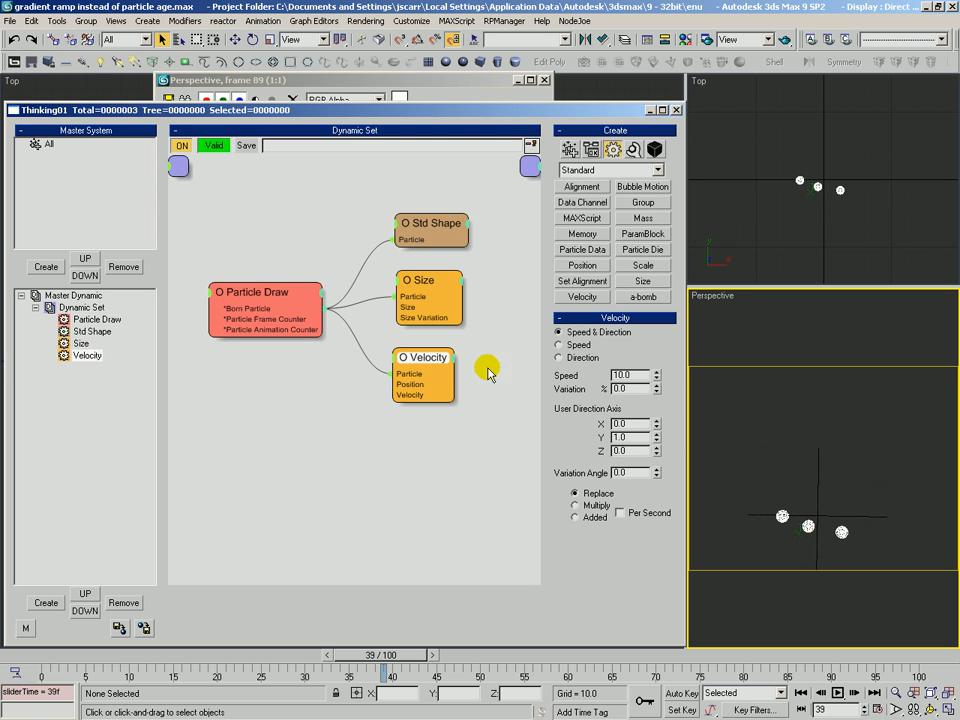
left_click_drag(657, 377, 642, 335)
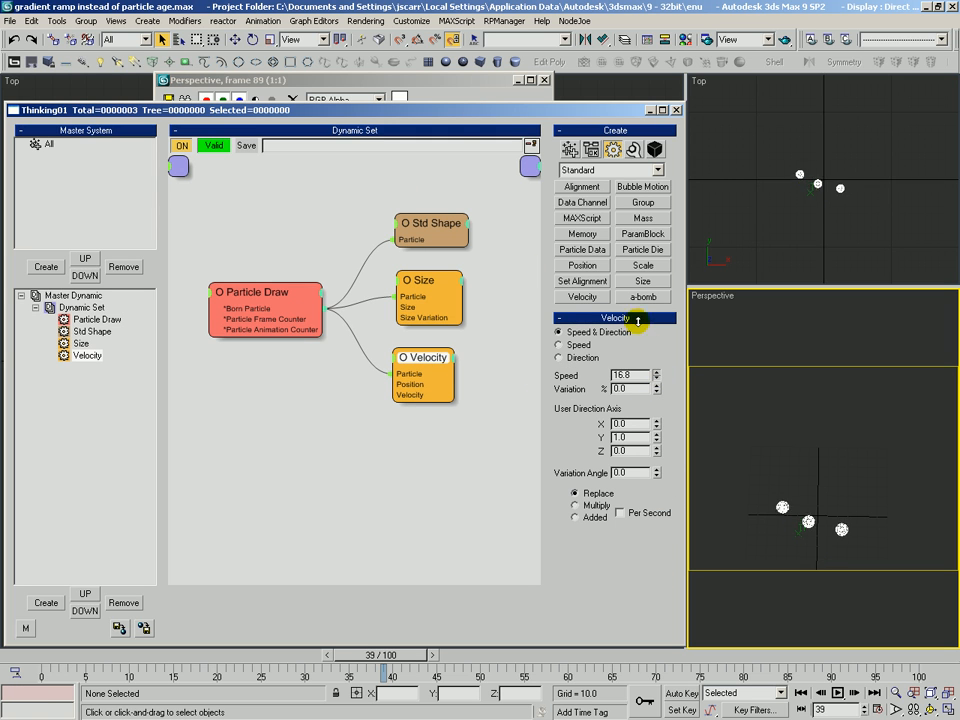
left_click_drag(402, 657, 660, 685)
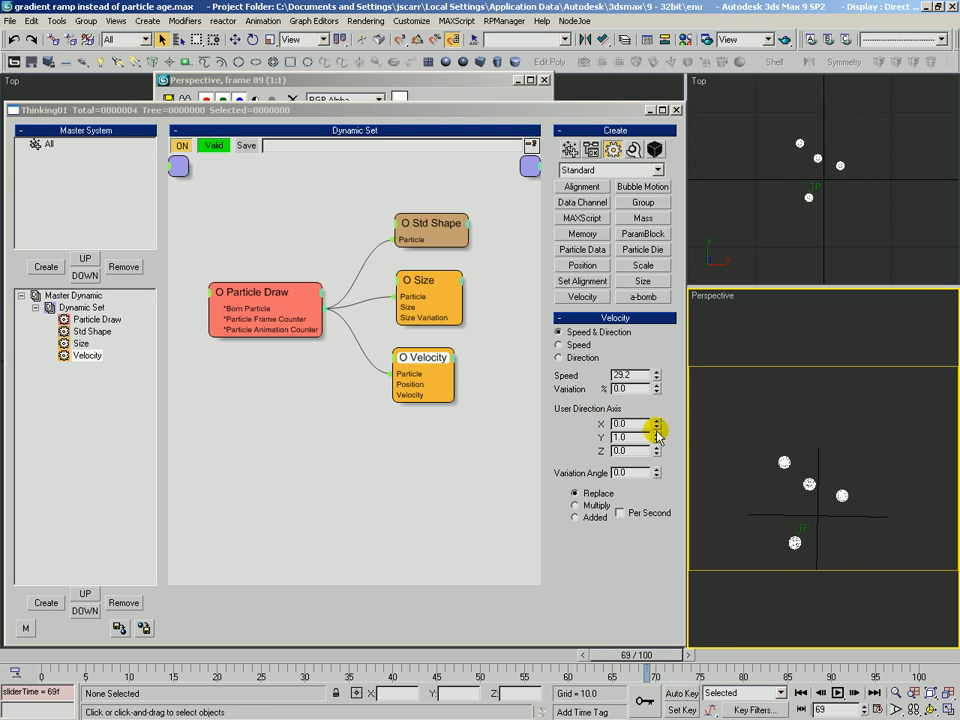
left_click_drag(657, 377, 654, 369)
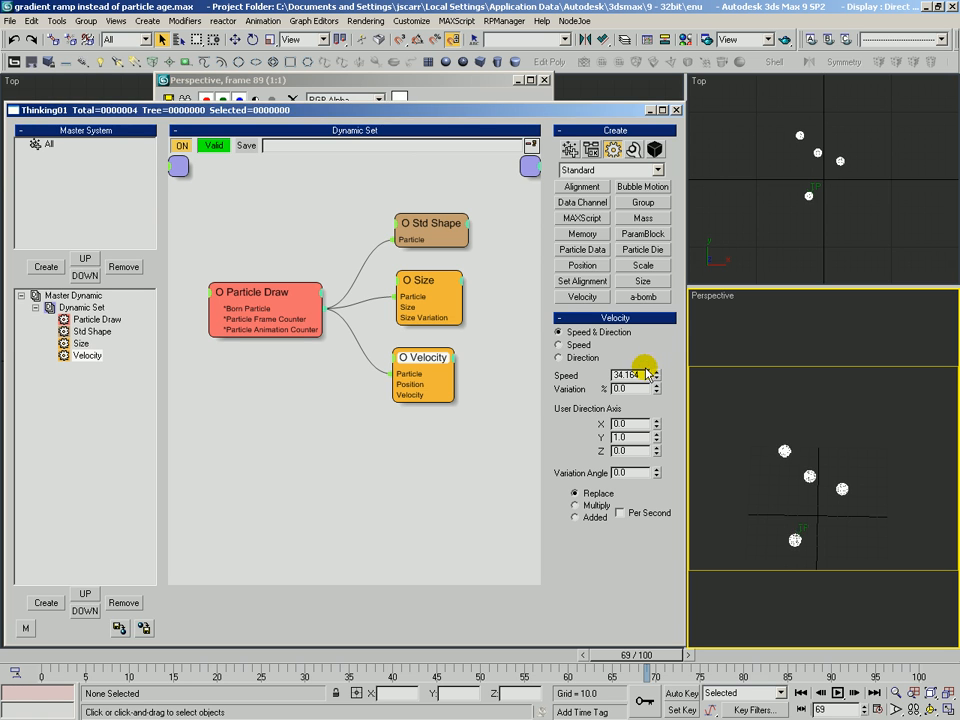
Render the perspective view at frames 16 and 1 to compare the first particle's colour
left_click_drag(643, 655, 181, 690)
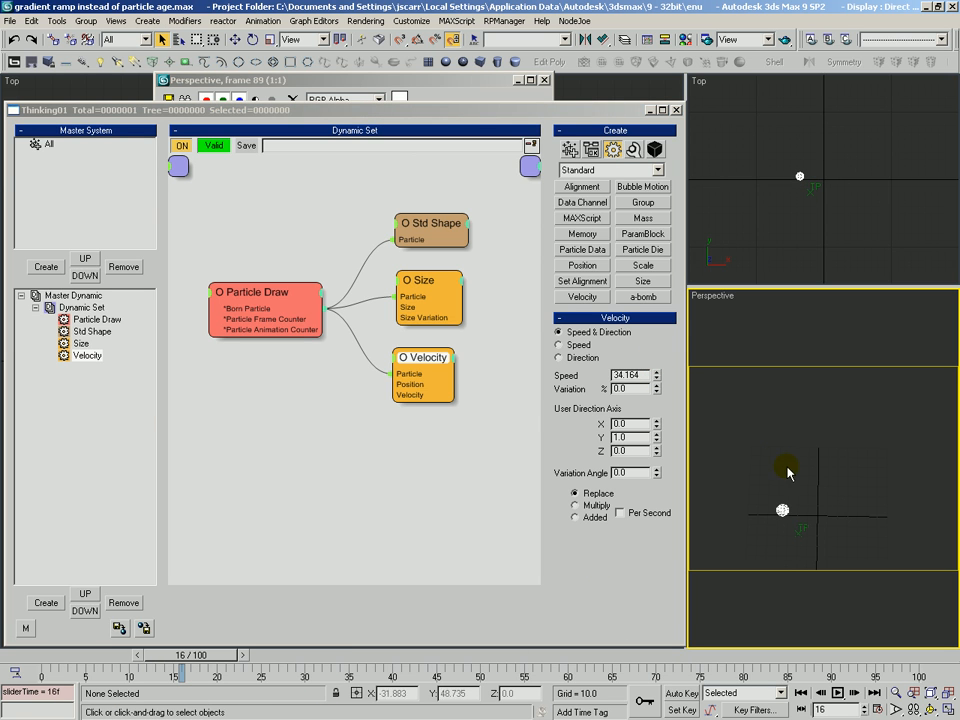
key("shift+q")
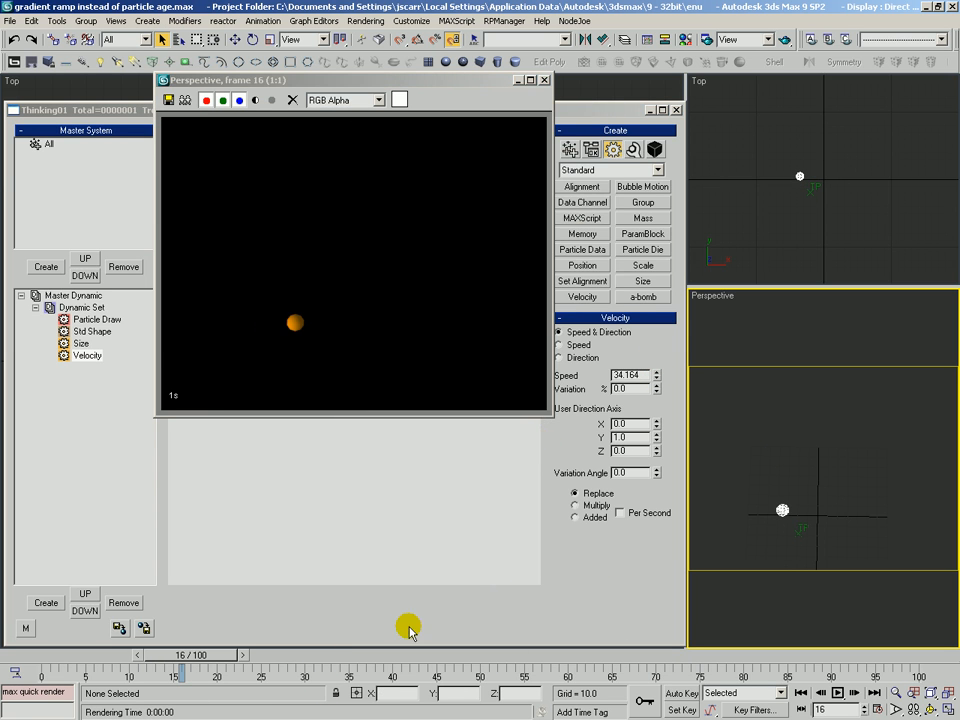
left_click_drag(185, 658, 88, 670)
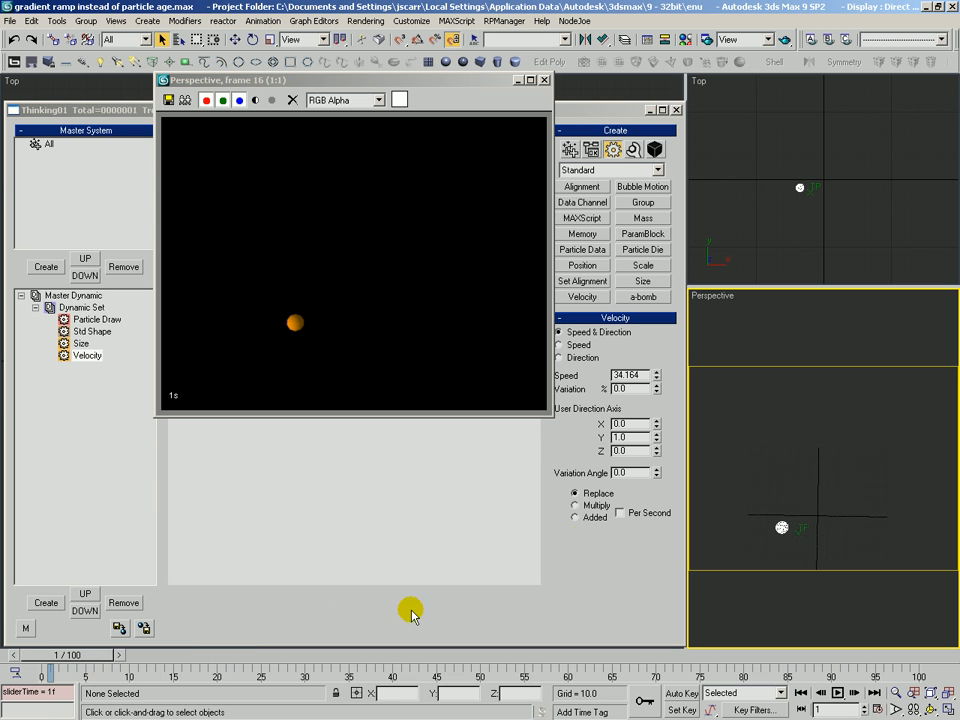
key("shift+q")
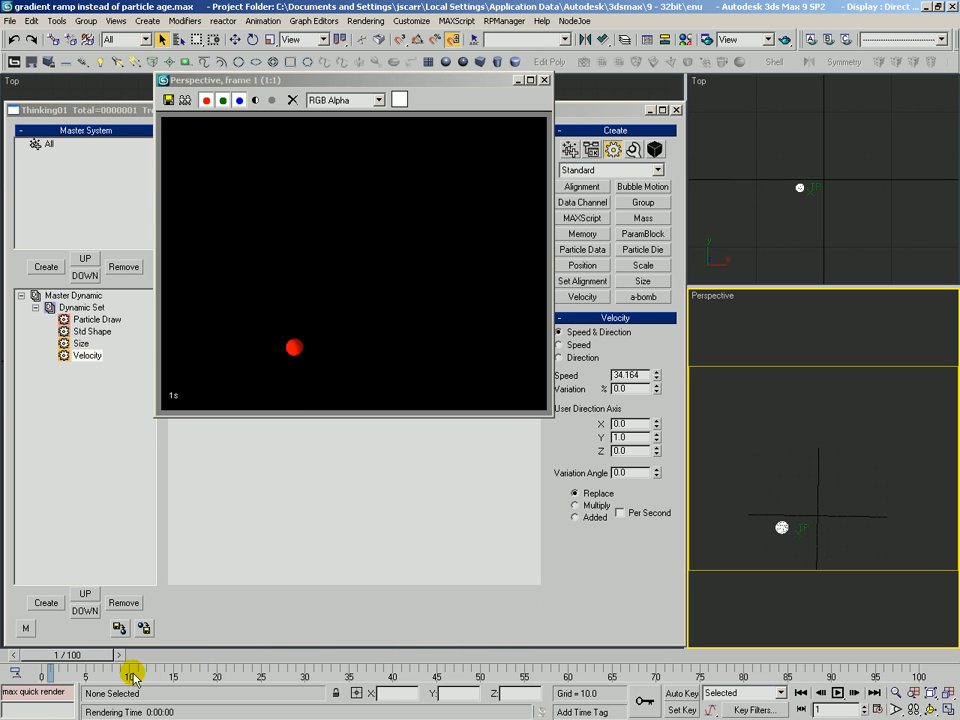
Render the perspective view at frames 59 and 70 to compare the colours of the travelling particles
left_click_drag(85, 660, 553, 655)
key("shift+q")
key("shift+q")
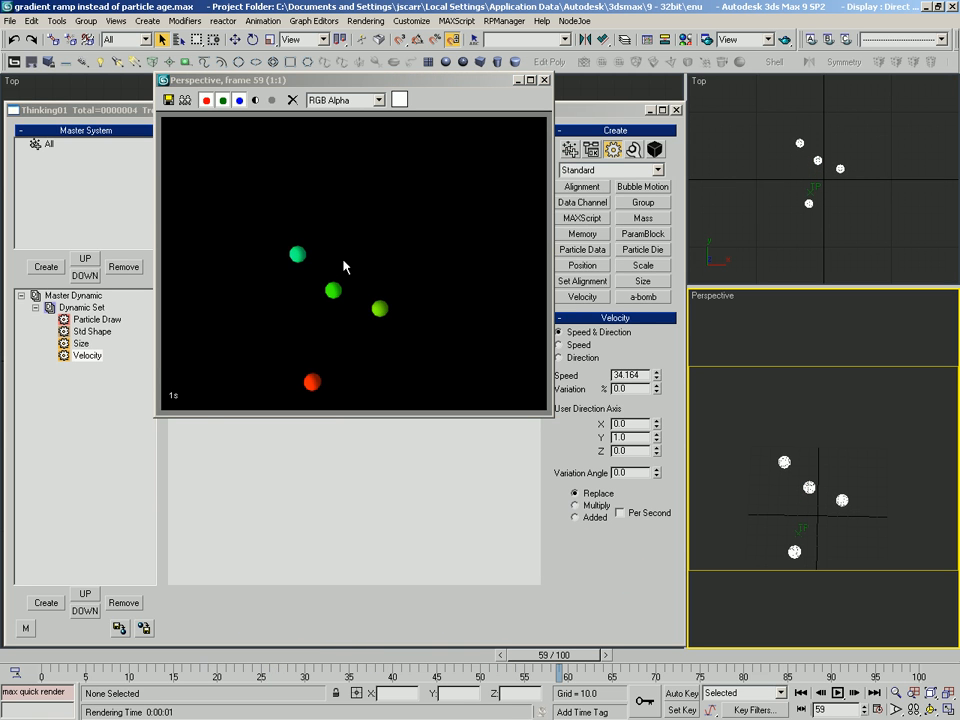
left_click_drag(579, 657, 671, 660)
key("shift+q")
key("shift+q")
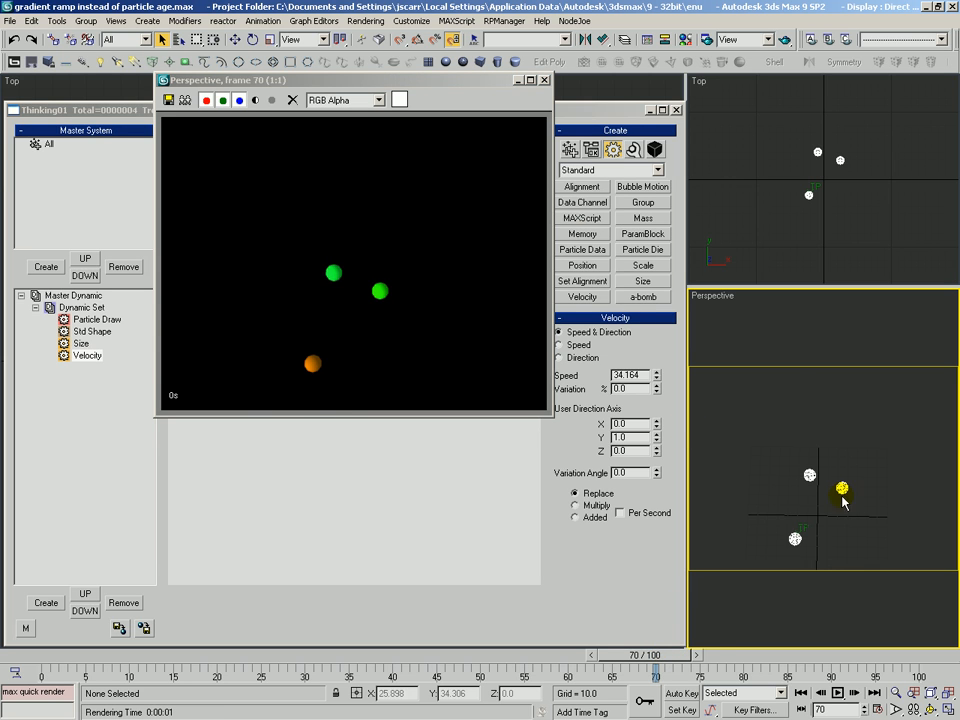
Set the Std Shape operator's particle mapping distance to 30
left_click_drag(605, 657, 562, 690)
left_click(565, 457)
left_click(422, 225)
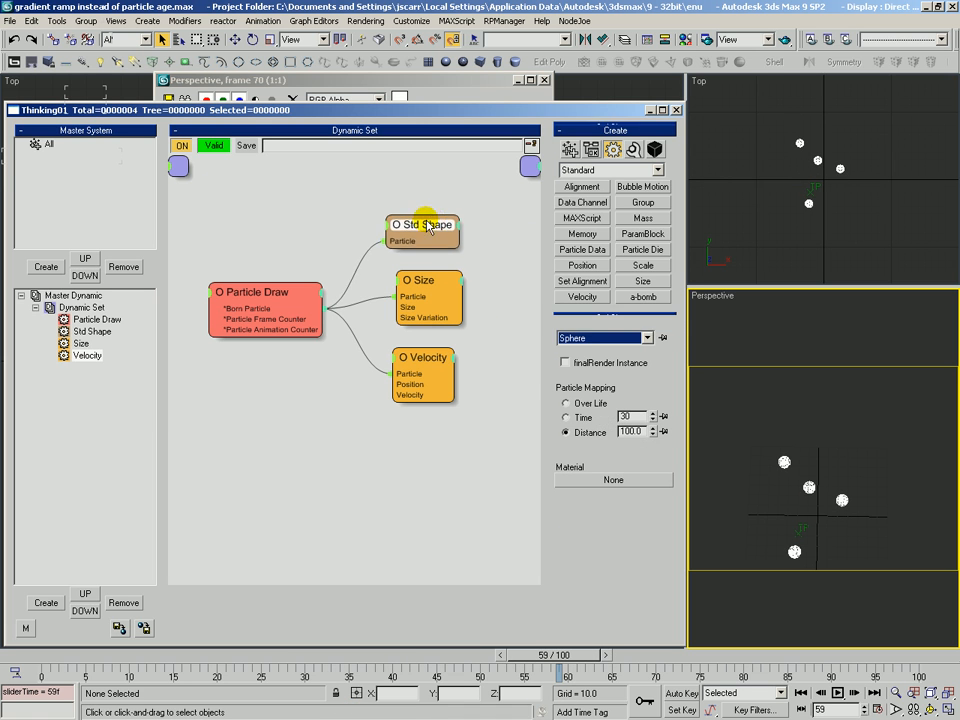
double_click(632, 431)
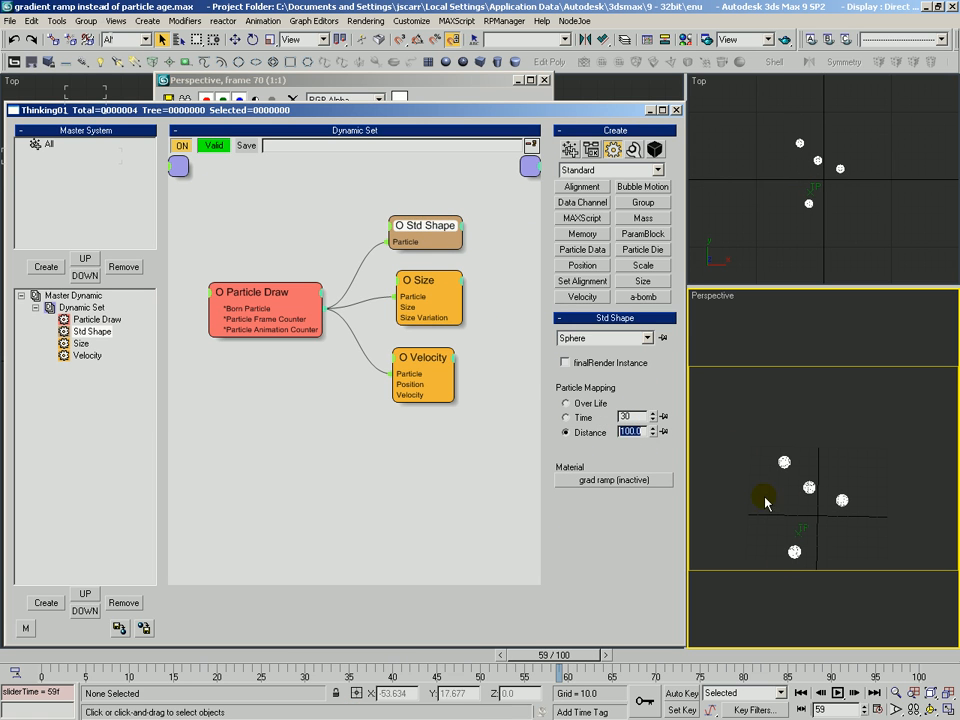
type("30")
Frame the particles more closely in the perspective view and render frame 23 to examine their colours
left_click(46, 657)
left_click_drag(46, 657, 72, 662)
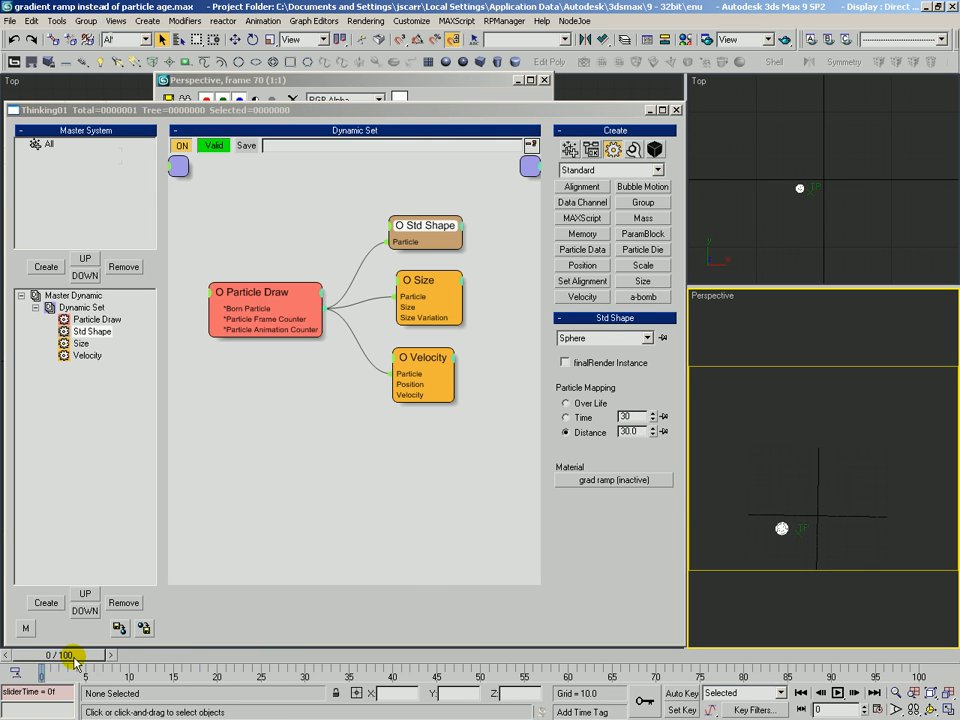
key("alt+z")
left_click_drag(781, 551, 811, 467)
key("ctrl+p")
key("ctrl+r")
key("alt+z")
left_click_drag(758, 523, 758, 525)
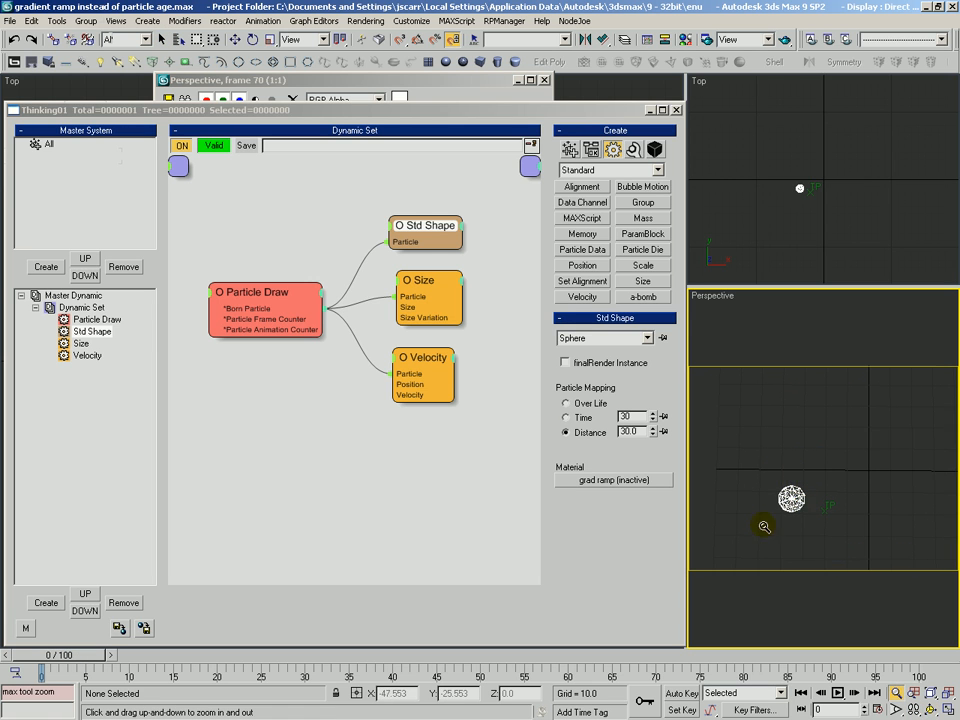
left_click_drag(97, 659, 252, 657)
key("shift+q")
key("shift+q")
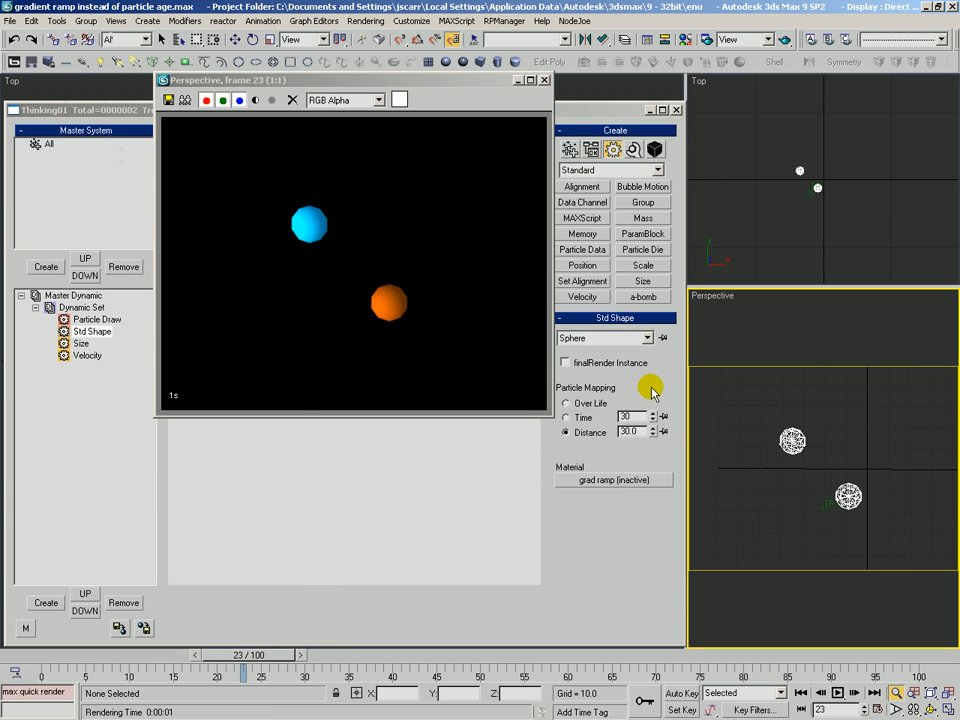
Set the W angle of the grad ramp material's Gradient Ramp map to -90 and close the Material Editor
left_click(586, 439)
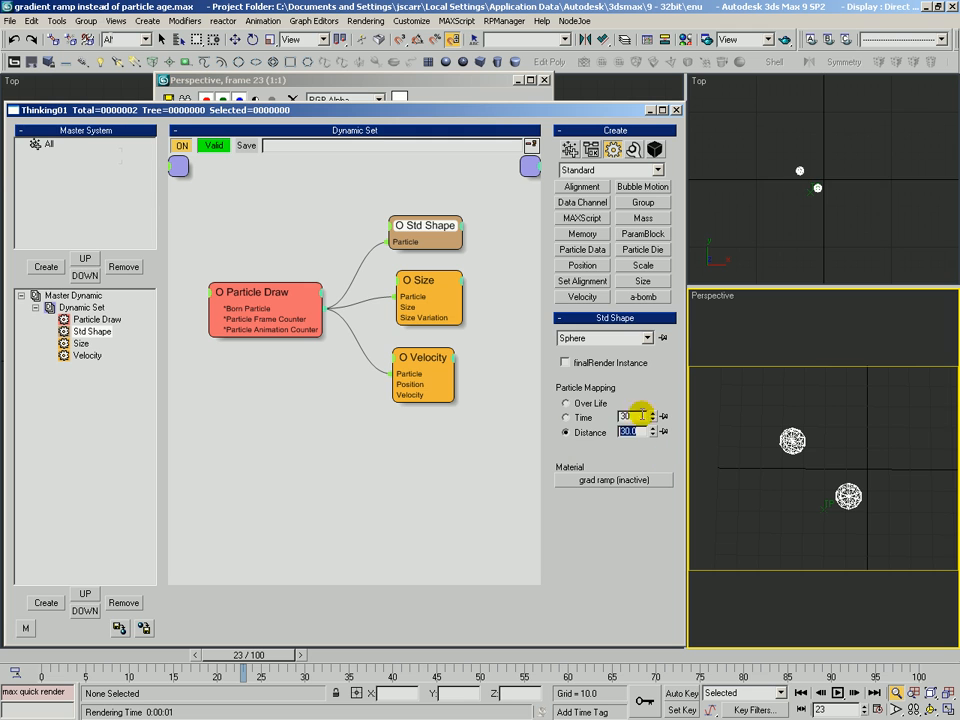
left_click(762, 437)
key("m")
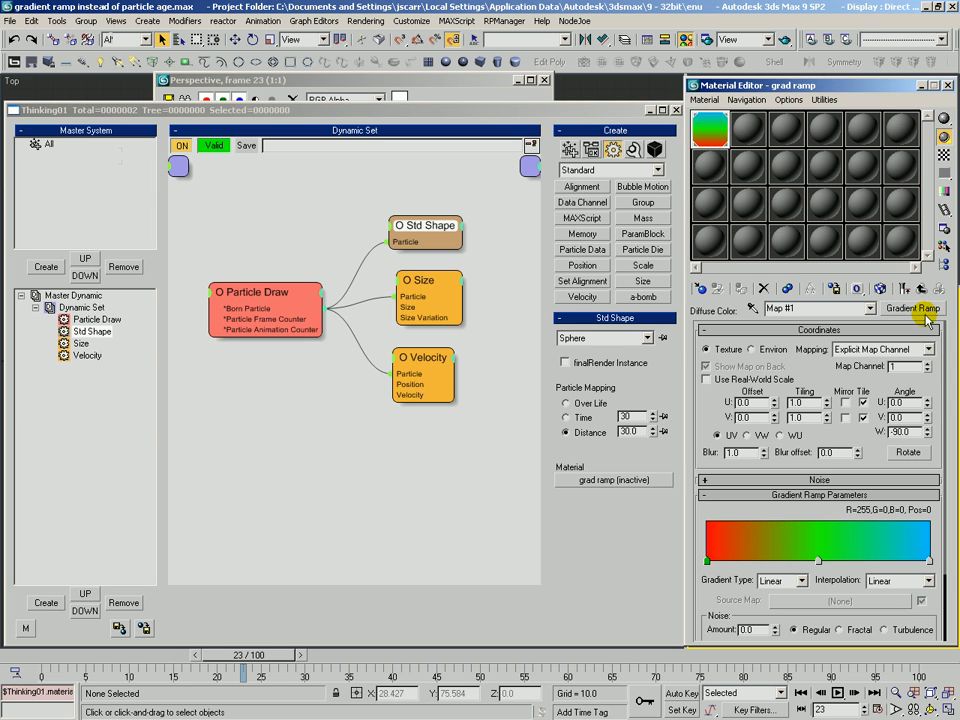
double_click(893, 431)
type("-90")
key("Return")
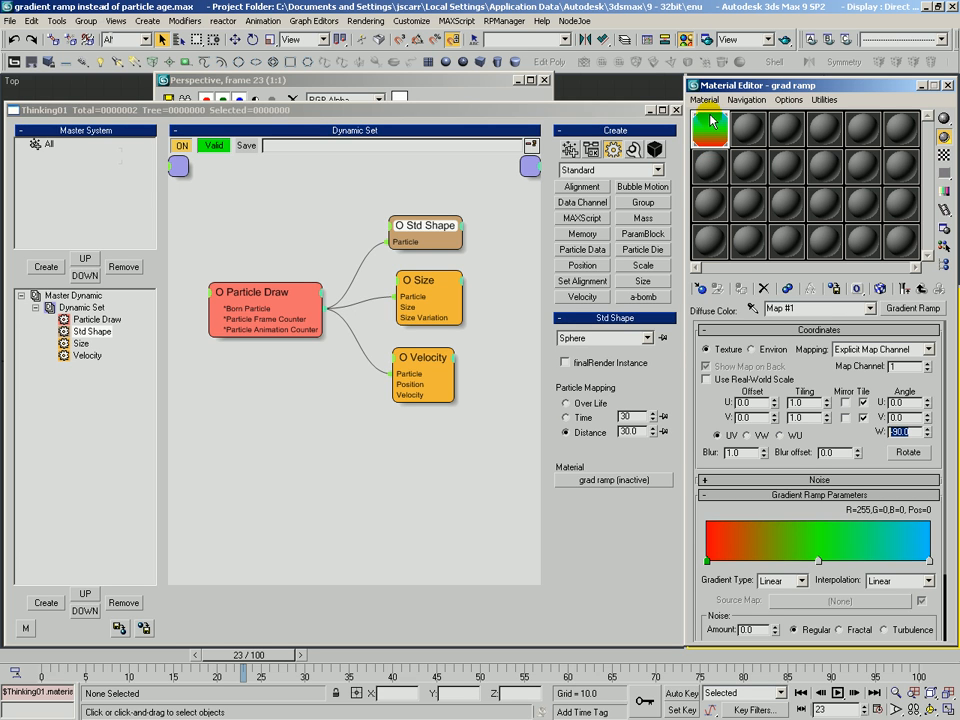
left_click(949, 88)
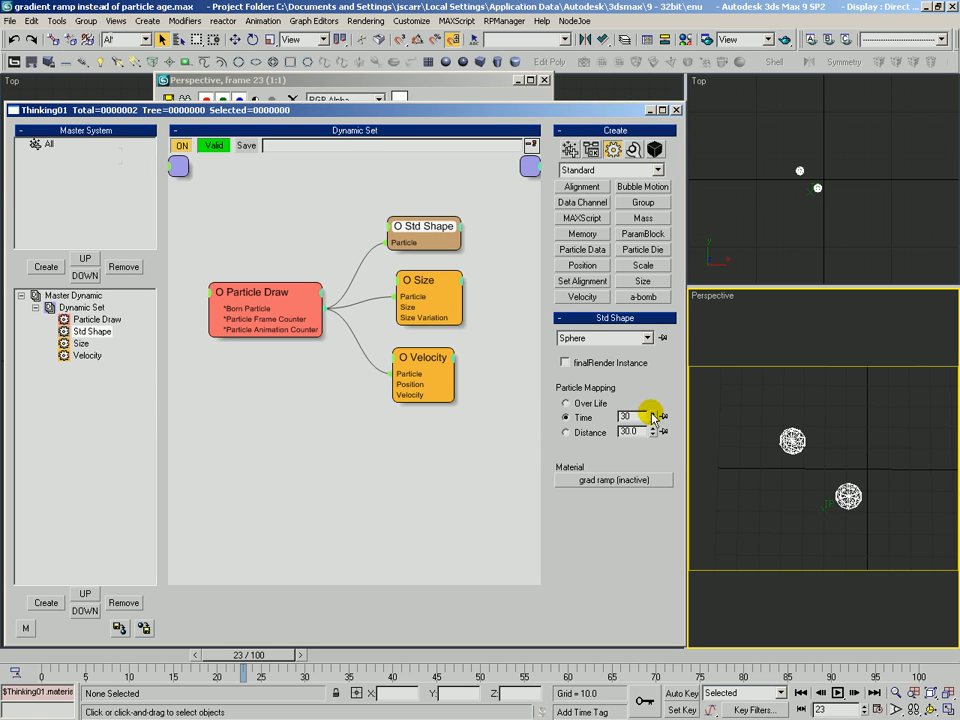
Return to frame 0 and disable the Velocity operator
left_click_drag(232, 655, 22, 655)
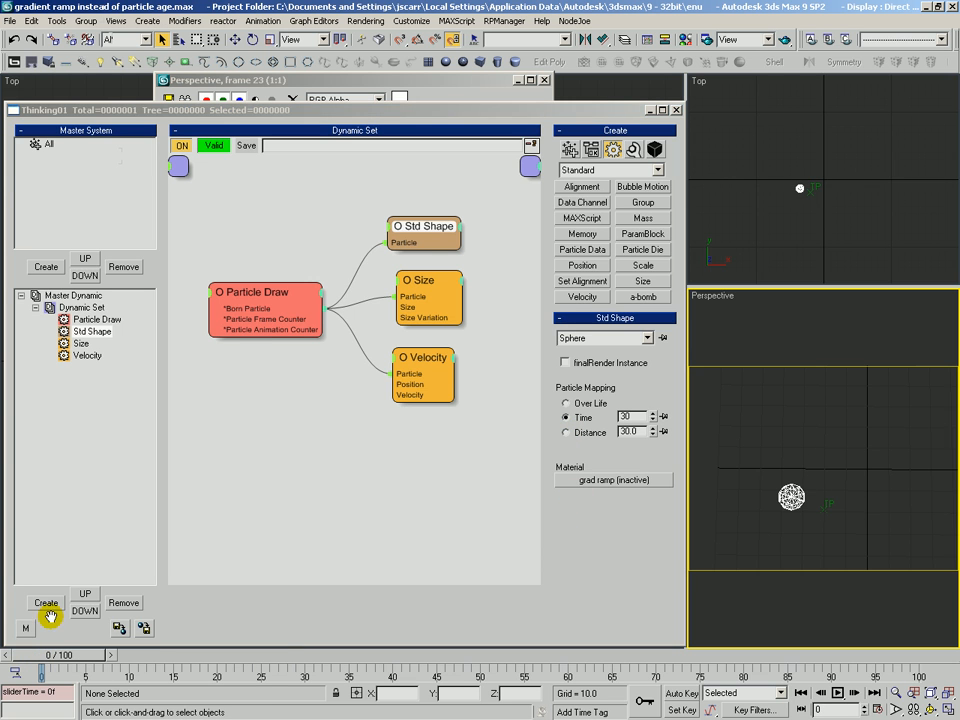
right_click(425, 366)
left_click(424, 364)
key("alt+z")
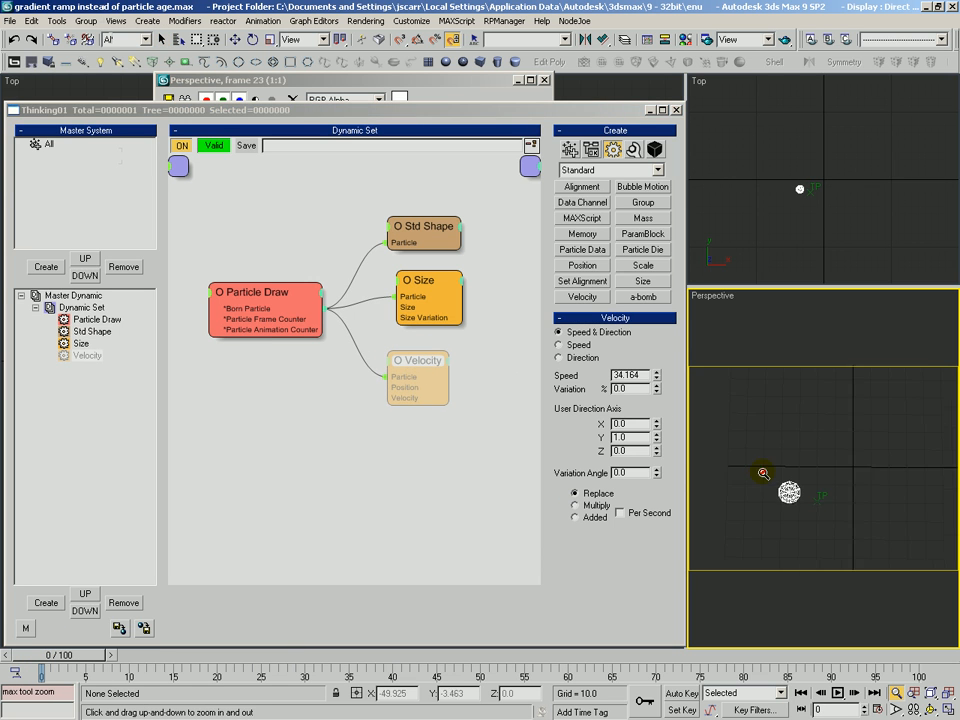
mouse_move(804, 446)
middle_mouse_down()
mouse_move(782, 422)
mouse_move(788, 450)
middle_mouse_up()
Set the Std Shape operator's particle mapping to Over Life and show the Particle Draw operator's settings
left_click(425, 227)
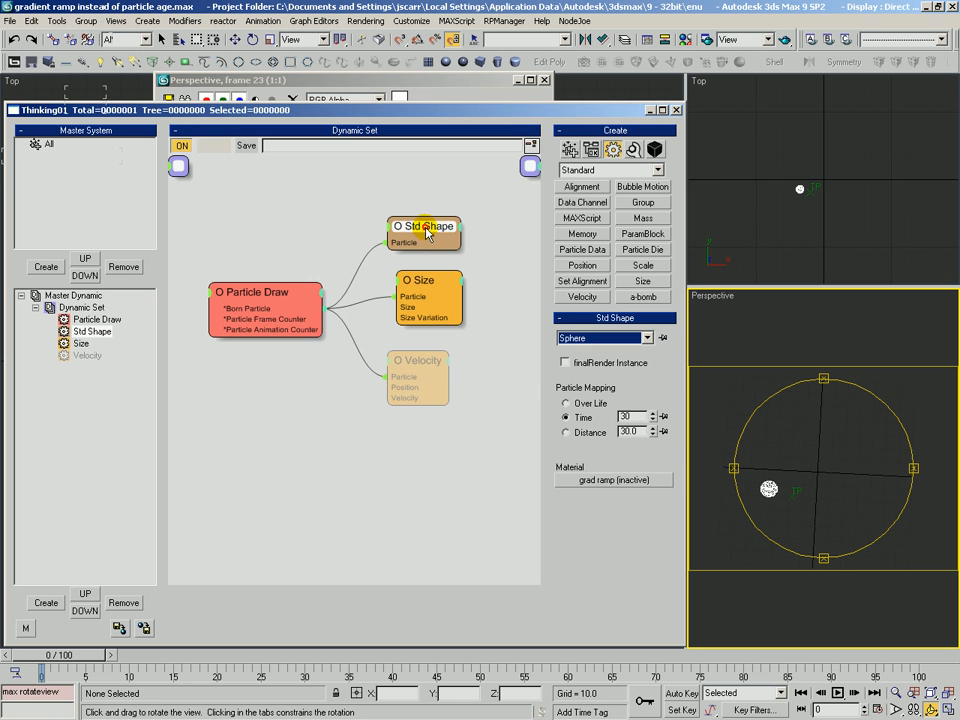
left_click(578, 405)
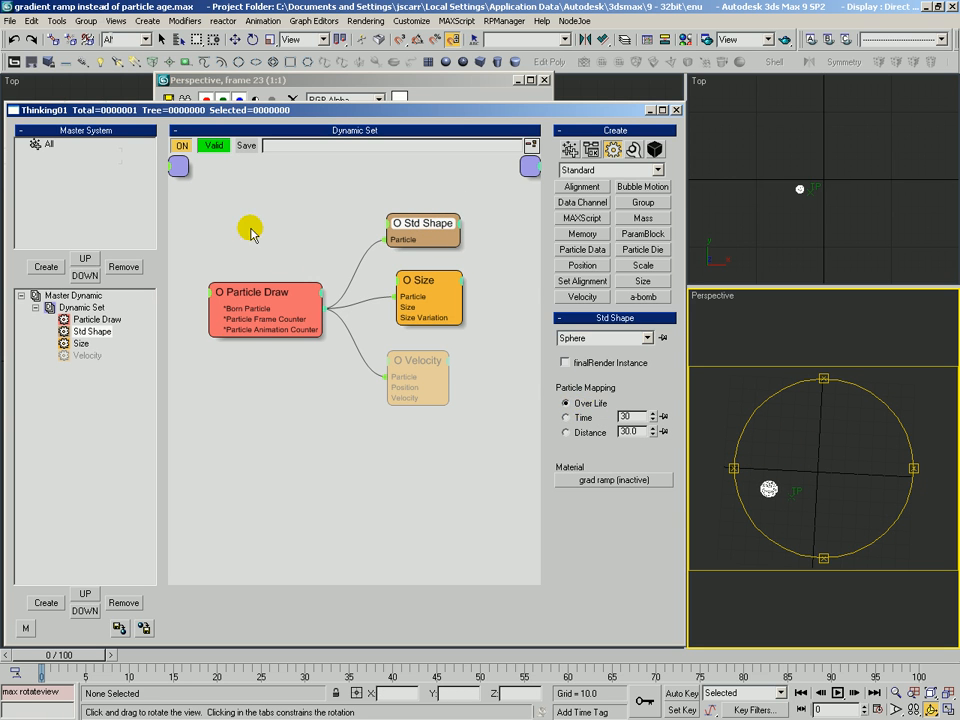
left_click(272, 291)
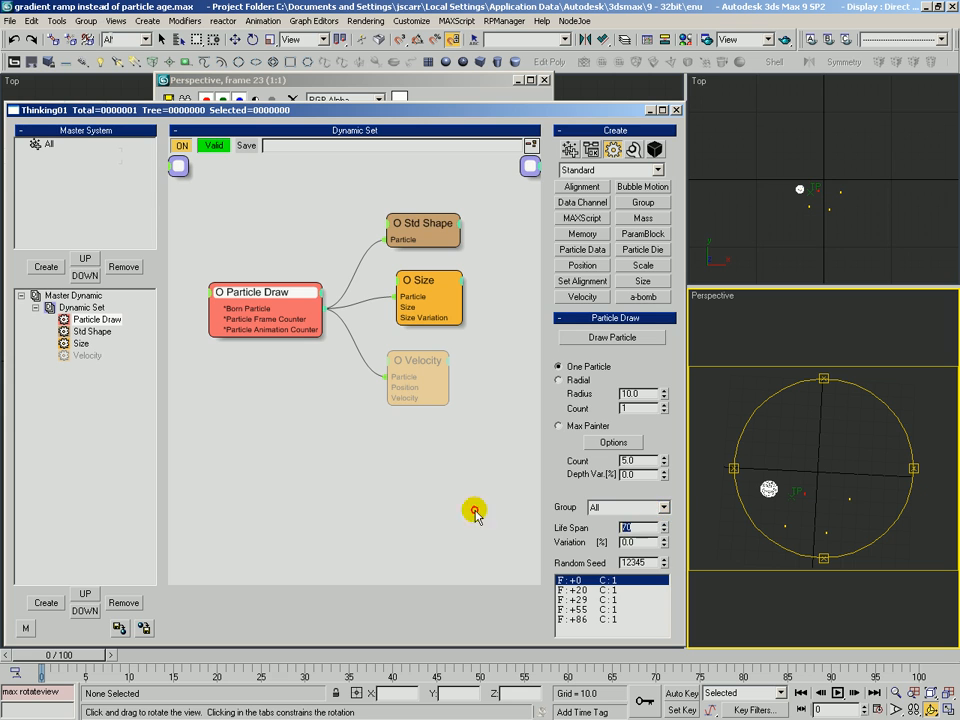
Set the Std Shape operator's particle mapping to Time and render the perspective view at frame 15
left_click(427, 238)
left_click(584, 418)
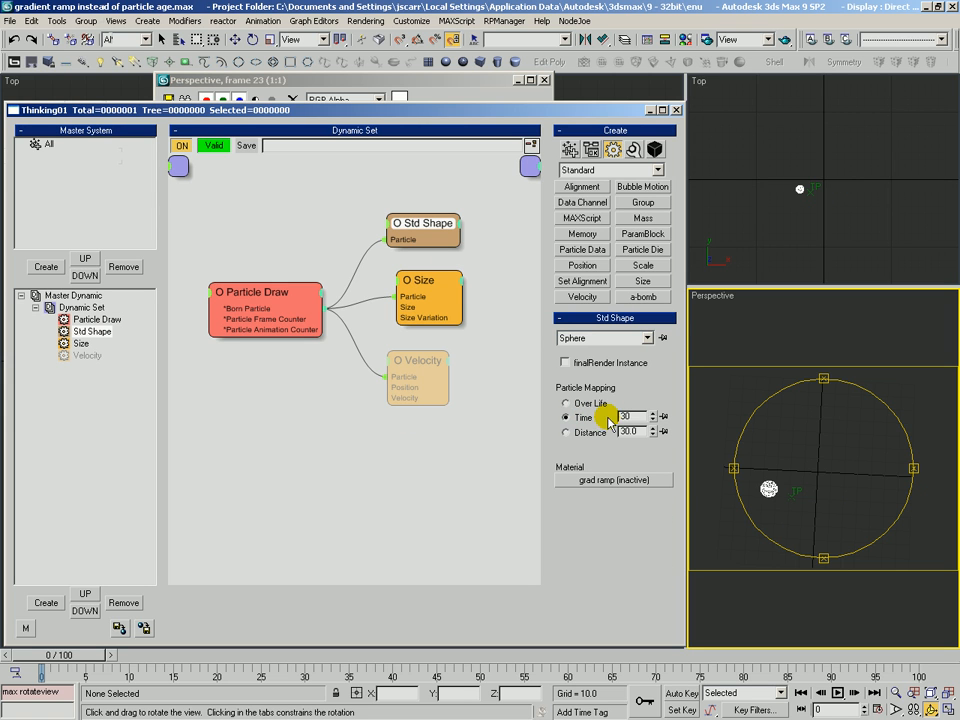
left_click_drag(97, 655, 220, 655)
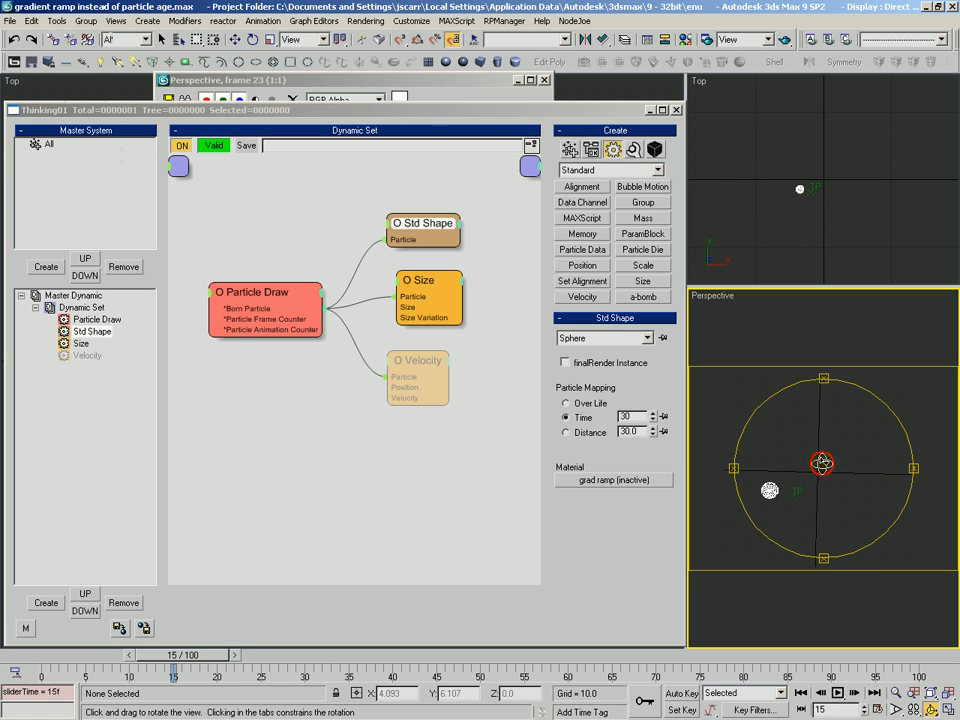
key("shift+q")
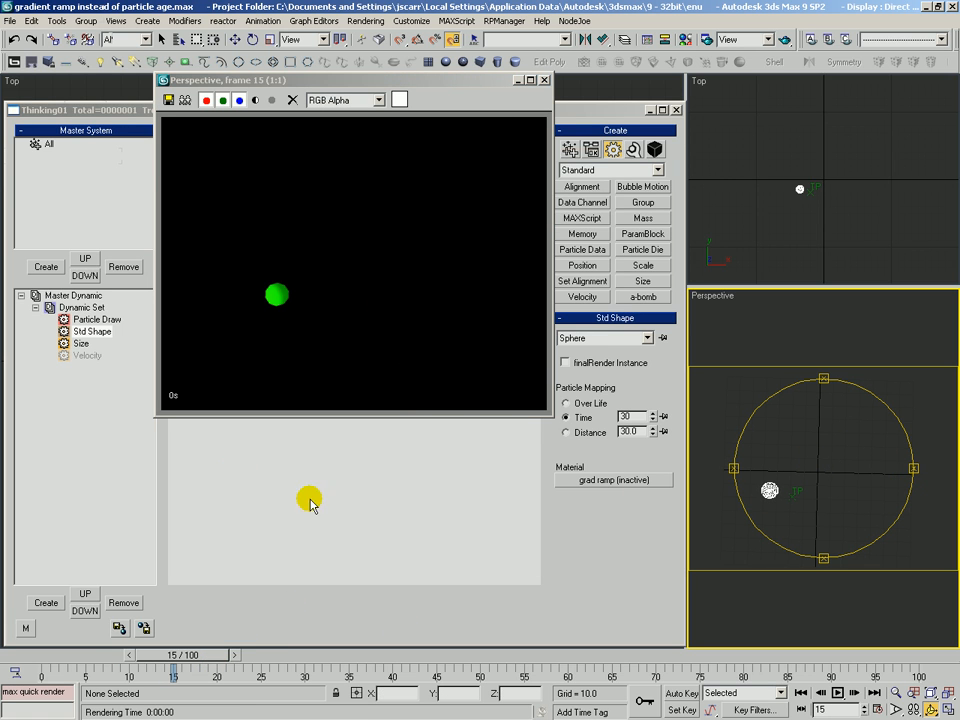
Render the perspective view at frames 30 and 50 to examine how the sphere colours change with particle age
left_click_drag(205, 655, 324, 659)
key("shift+q")
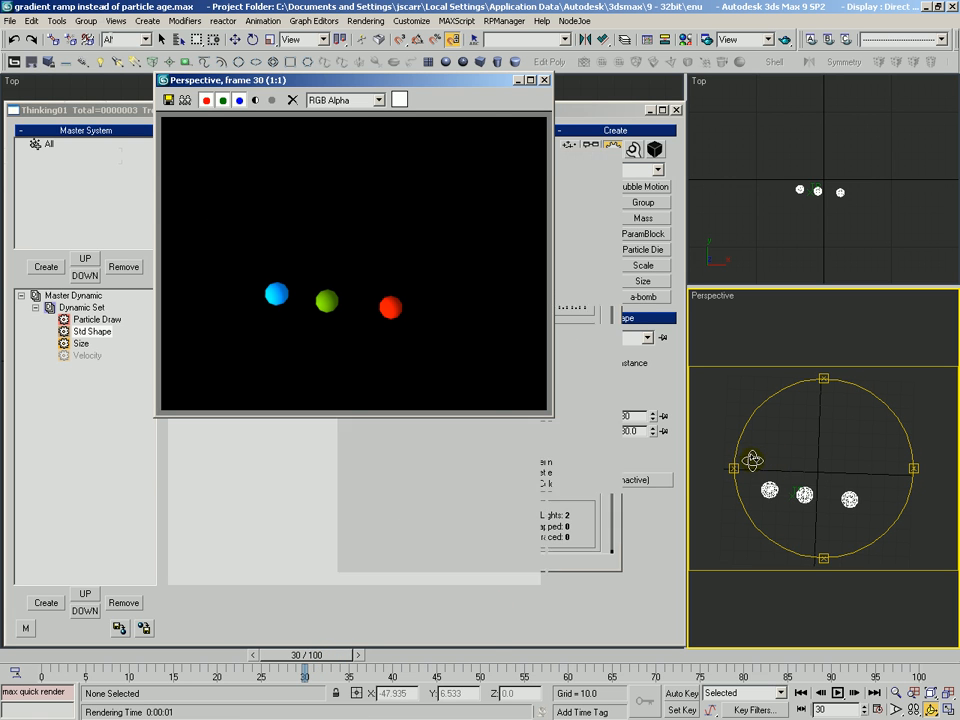
left_click_drag(310, 660, 494, 662)
key("shift+q")
key("ctrl+r")
key("shift+q")
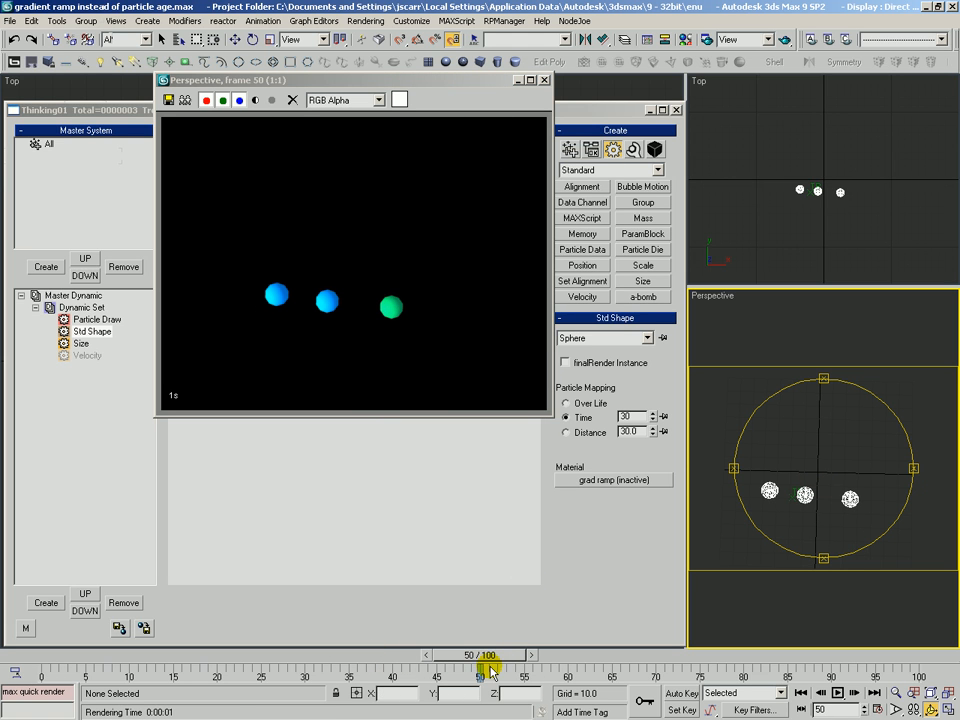
Render the perspective view at frames 64 and 75 to compare the colours of older and newly born particles
left_click_drag(508, 662, 626, 672)
key("ctrl+r")
key("shift+q")
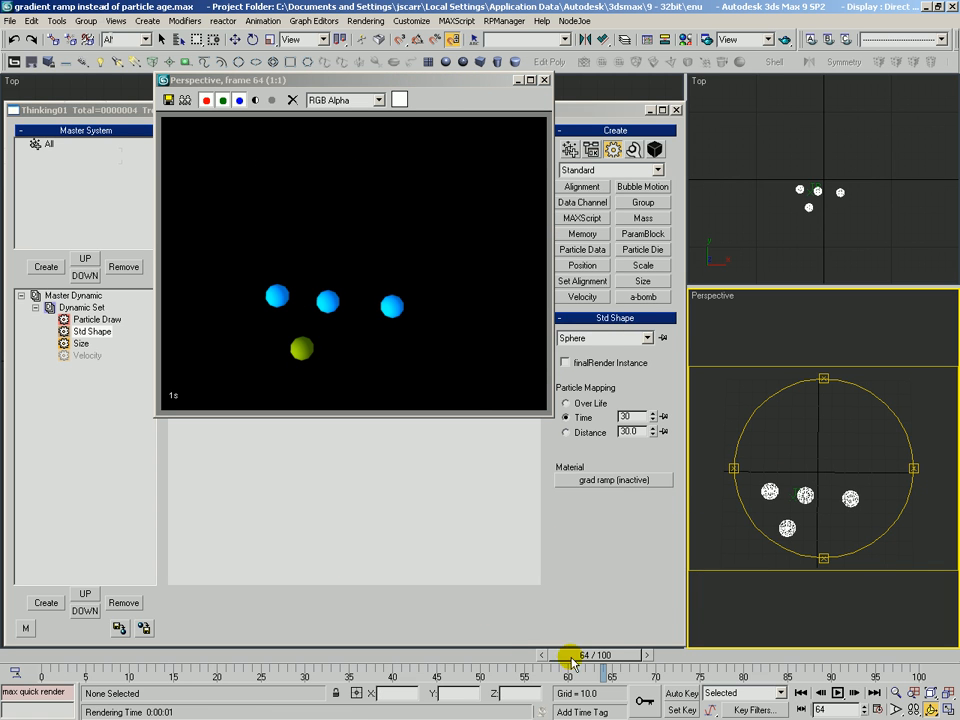
left_click_drag(590, 655, 686, 660)
key("shift+q")
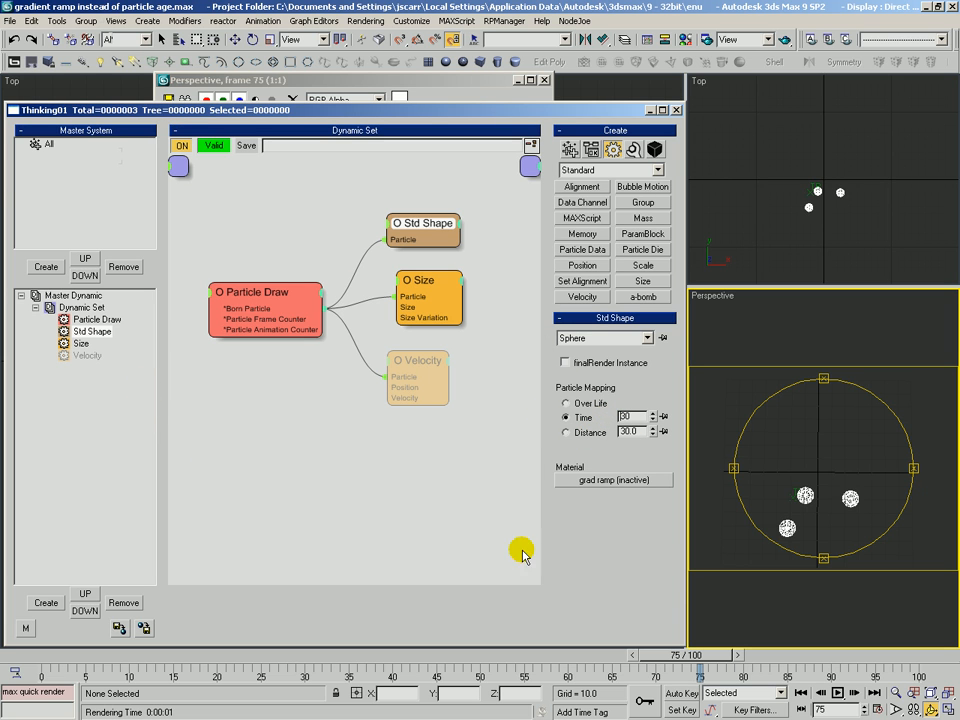
left_click(796, 465)
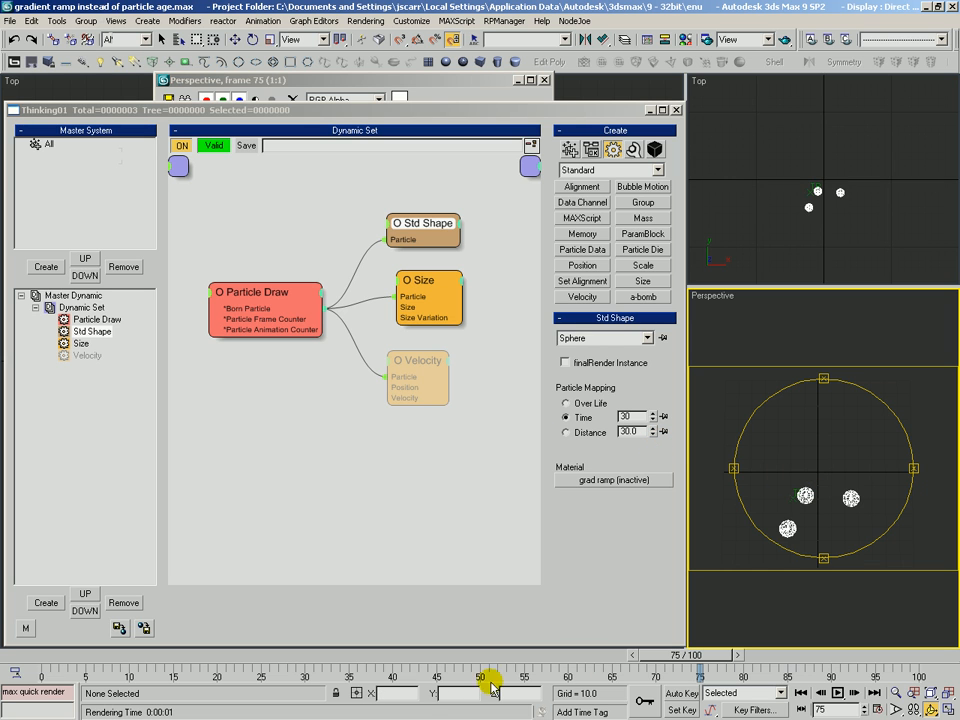
At frame 4, set the Std Shape operator's particle mapping to Distance and show the grad ramp material's Gradient Ramp settings
left_click_drag(675, 655, 92, 655)
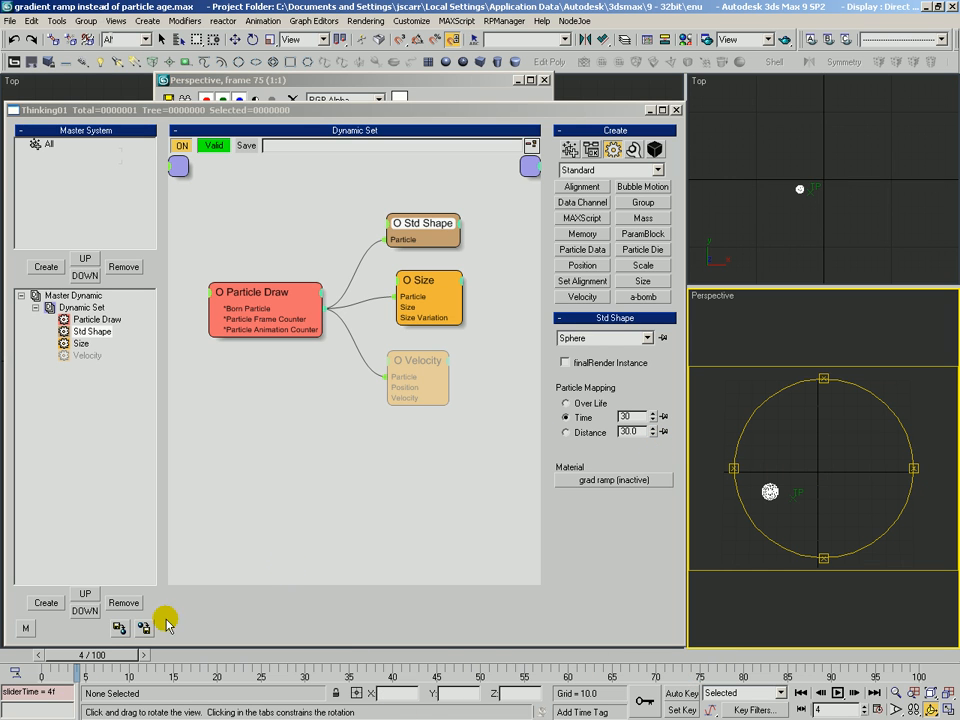
left_click(583, 392)
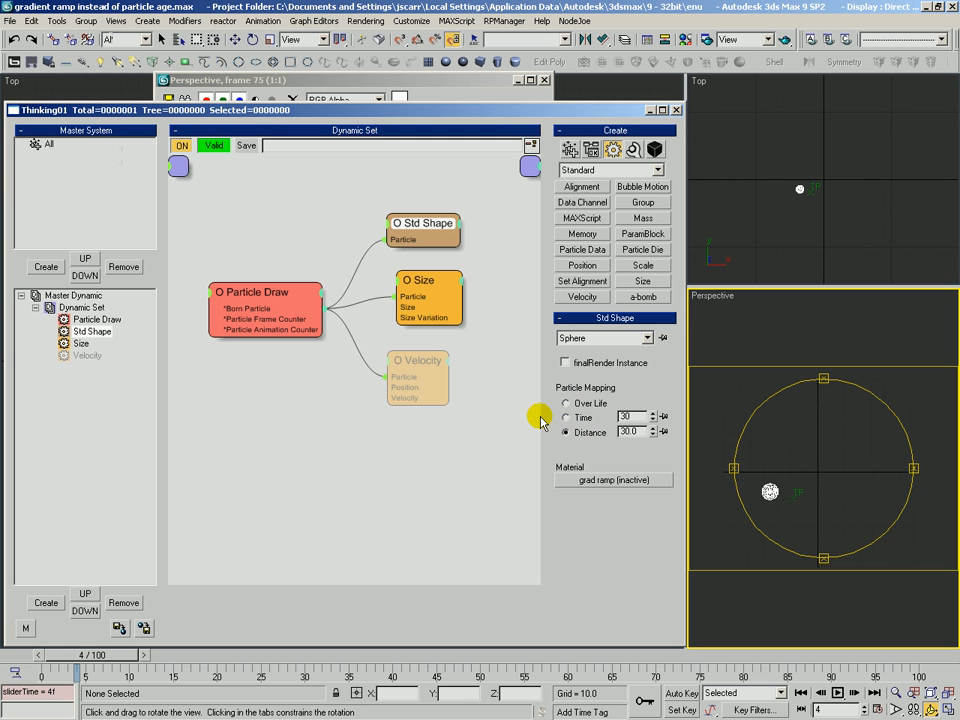
key("m")
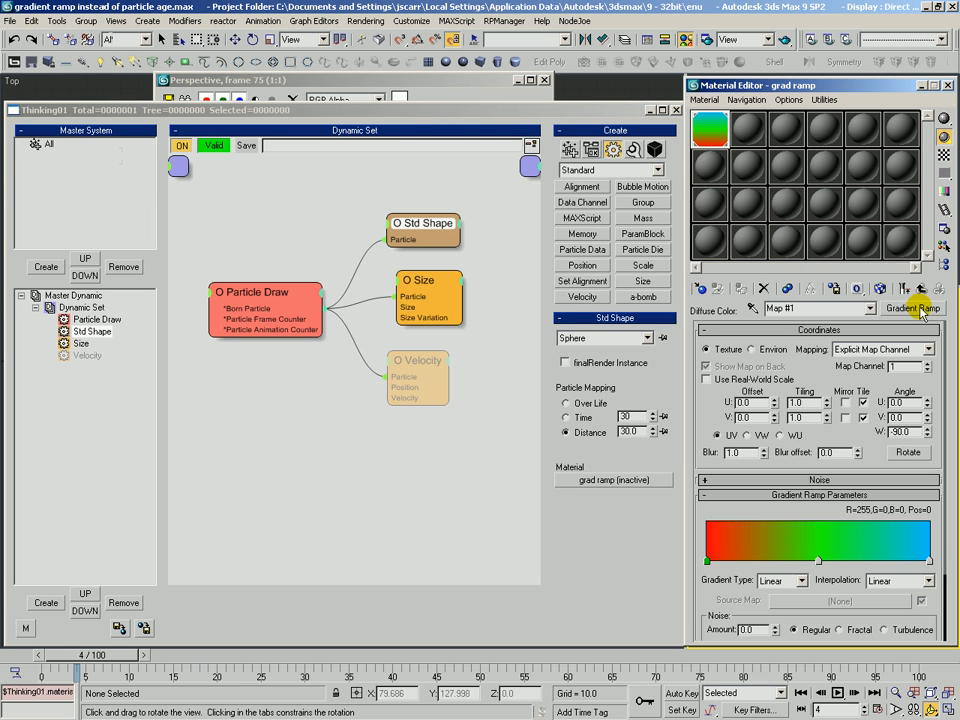